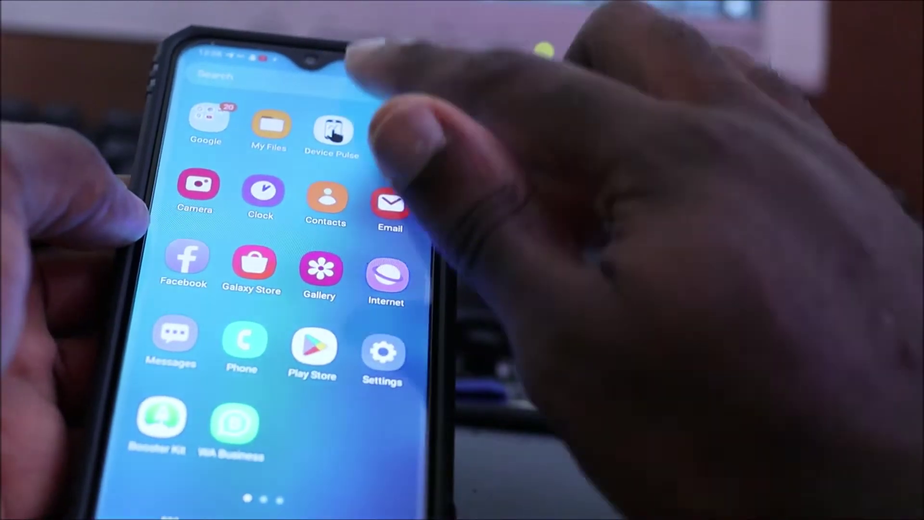
# From the home screen, toggle airplane mode on and back off in full Quick Settings
pyautogui.press('Home')
pyautogui.moveTo(404, 69); pyautogui.dragTo(404, 238)
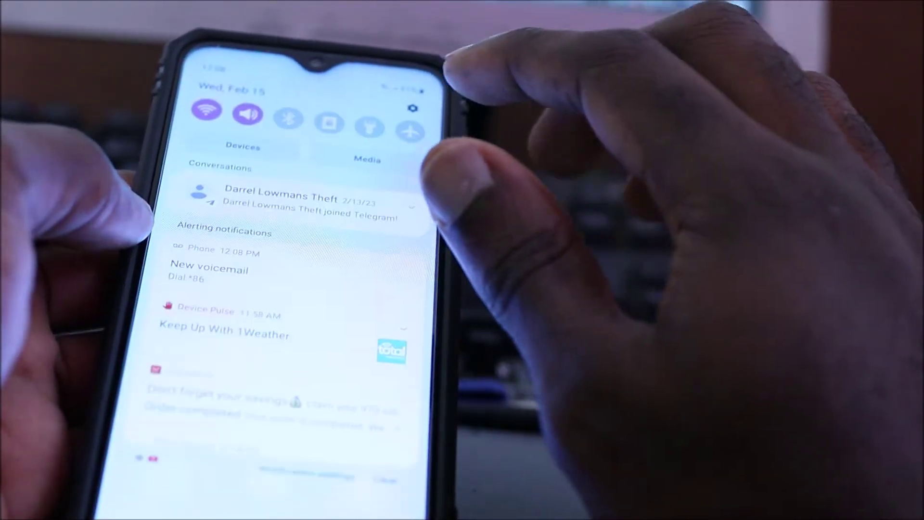
pyautogui.moveTo(409, 80); pyautogui.dragTo(412, 289)
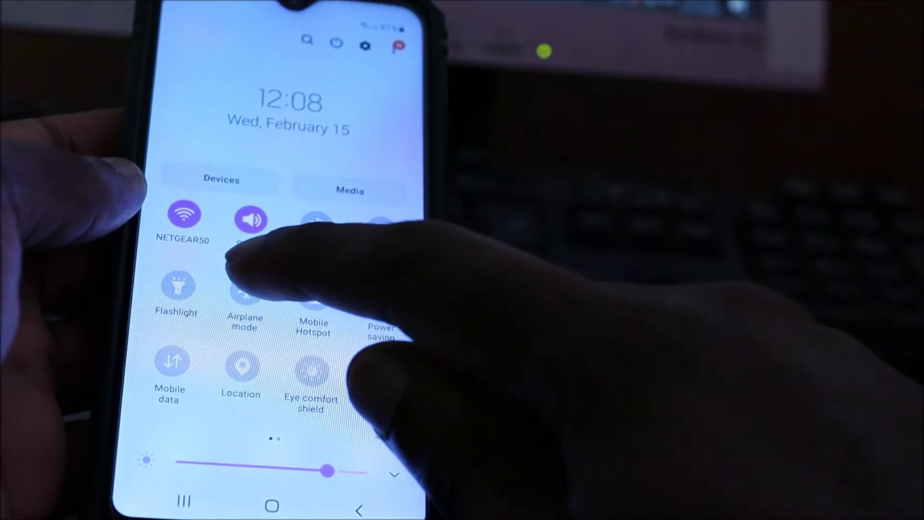
pyautogui.click(181, 212)
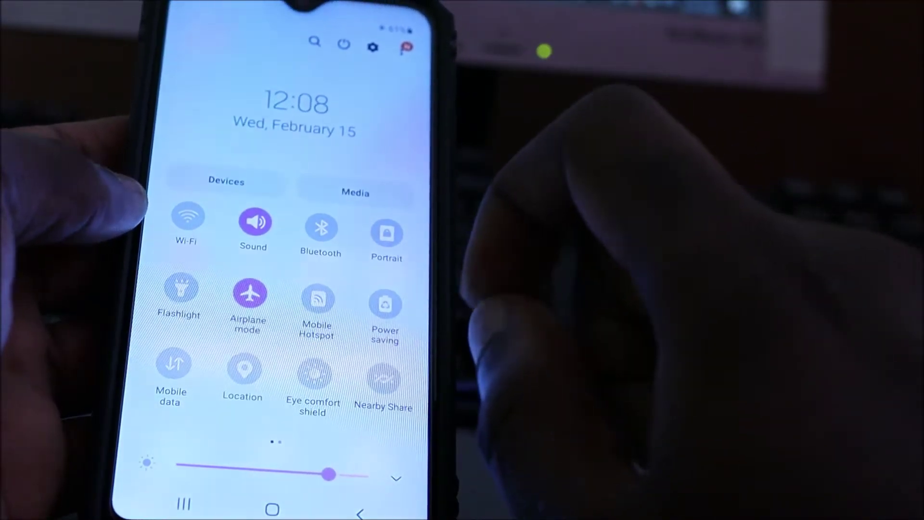
pyautogui.click(250, 291)
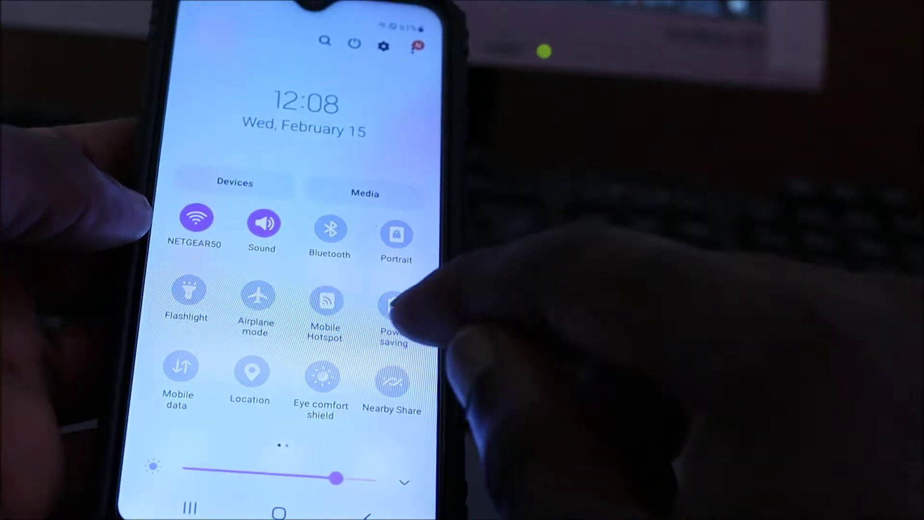
pyautogui.moveTo(394, 311); pyautogui.dragTo(210, 382)
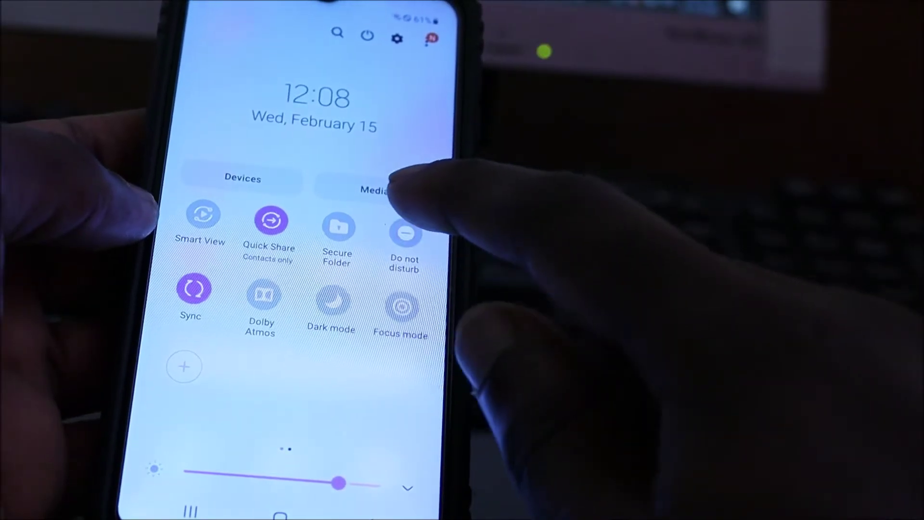
# Toggle the Do not disturb tile on and then back off
pyautogui.click(405, 233)
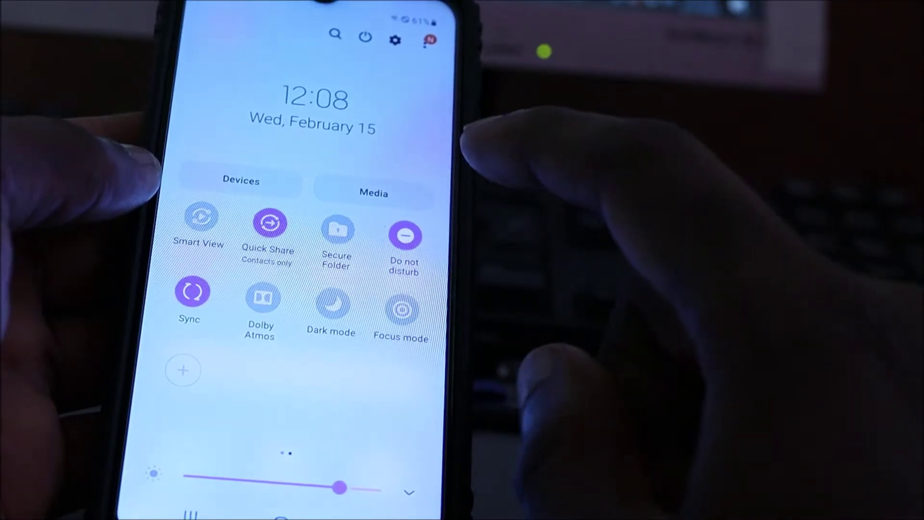
pyautogui.click(409, 236)
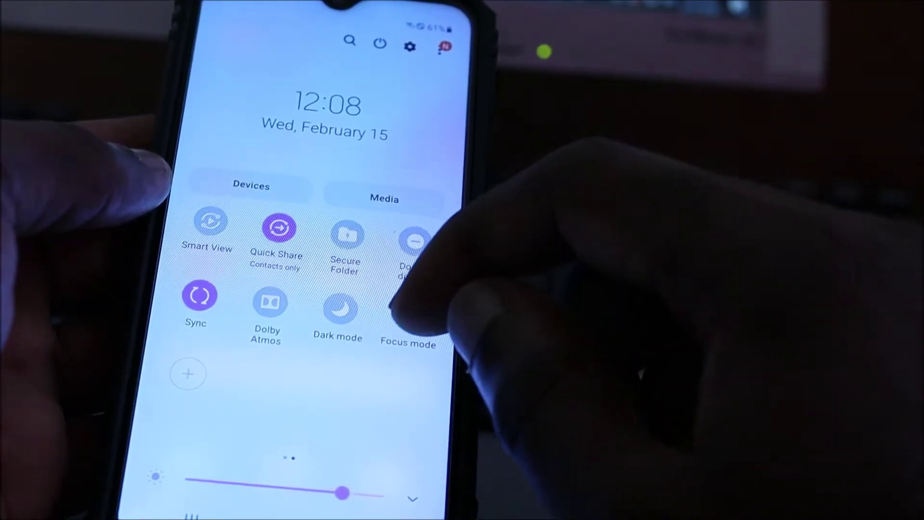
# Go to Settings > Connections > Mobile networks to review the network options
pyautogui.click(409, 51)
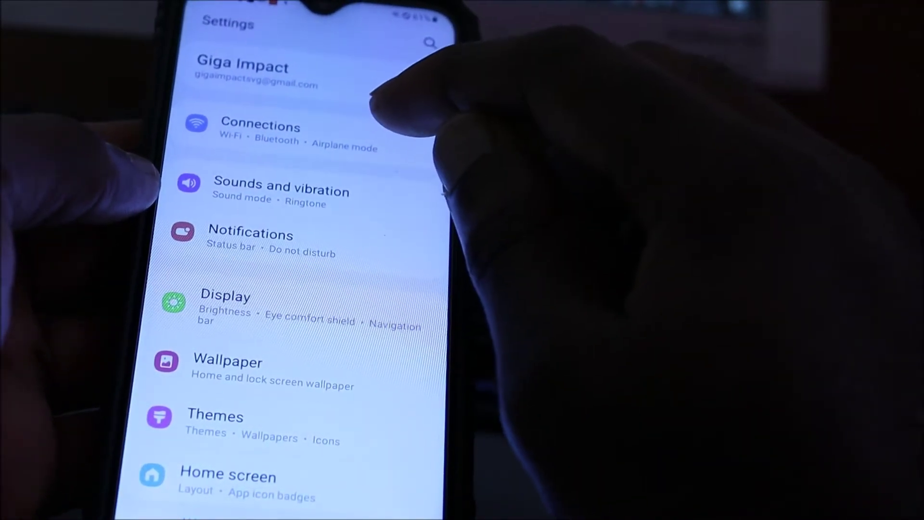
pyautogui.click(275, 130)
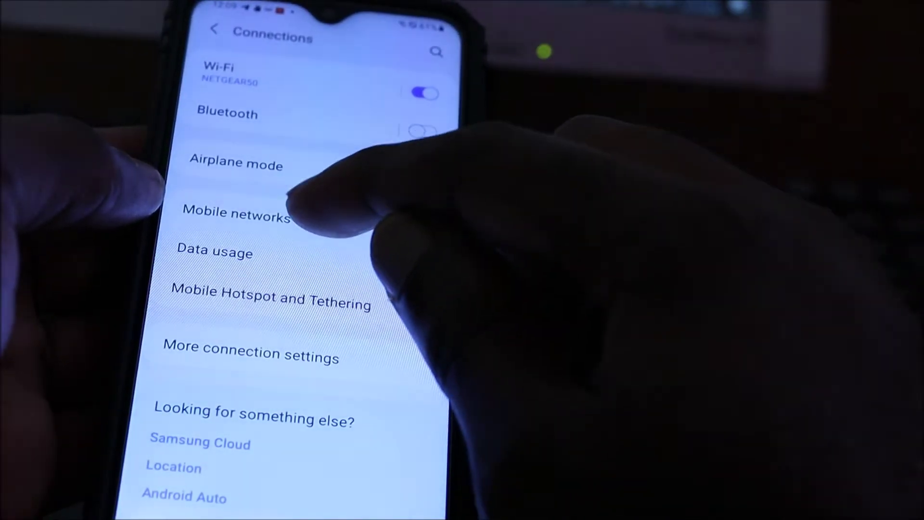
pyautogui.click(239, 214)
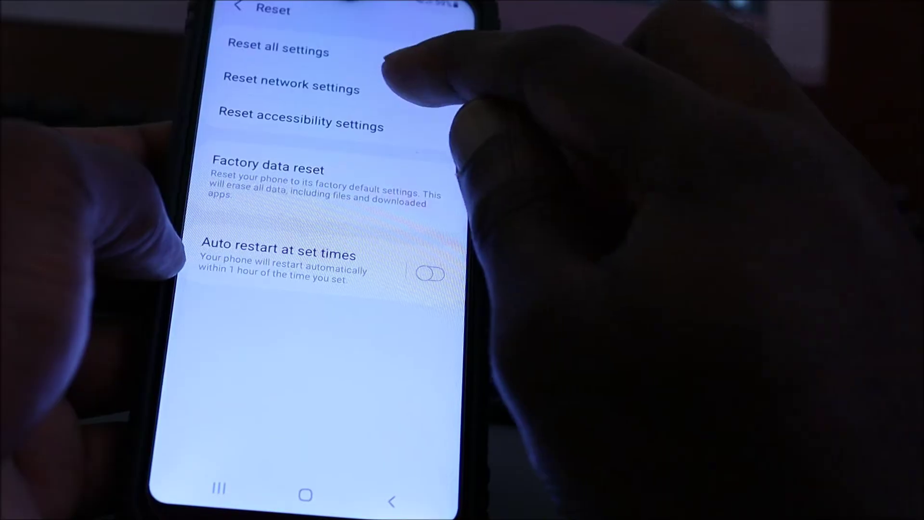
# Choose Reset network settings on the General management Reset page
pyautogui.click(347, 84)
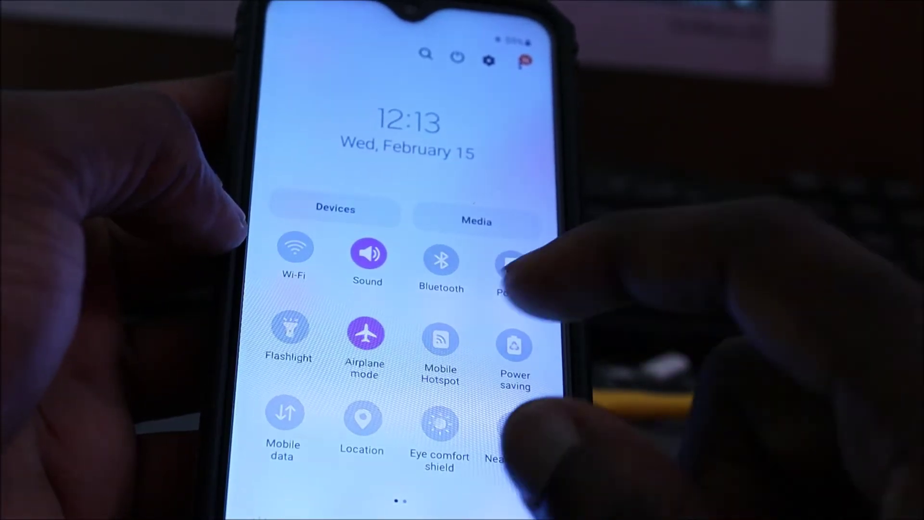
# Turn the Airplane mode tile off and dismiss Quick Settings to reveal Phone Recents
pyautogui.click(368, 332)
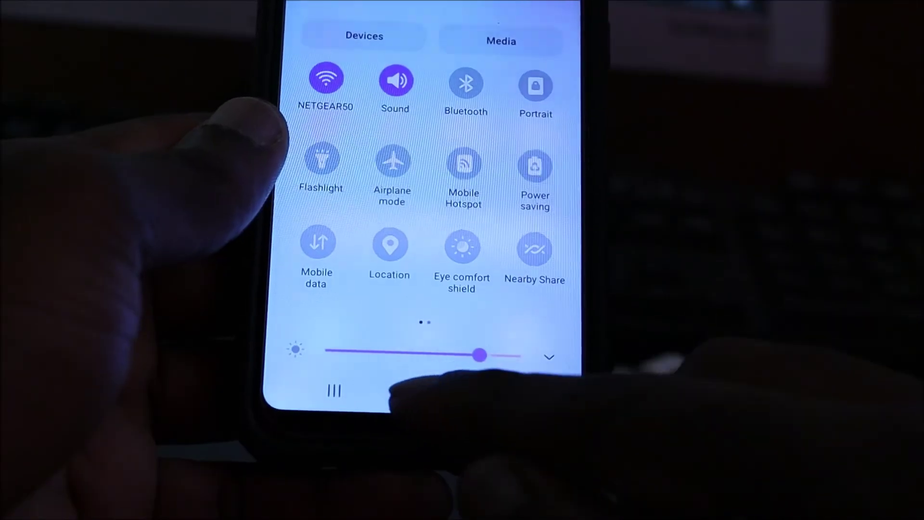
pyautogui.moveTo(426, 383); pyautogui.dragTo(426, 145)
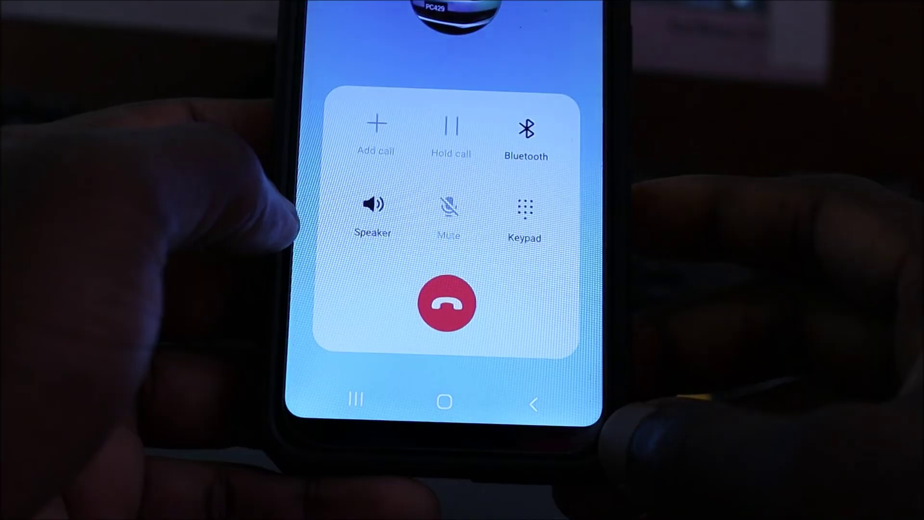
# Put the test call on speaker, end it, and show all apps in the app drawer
pyautogui.click(373, 209)
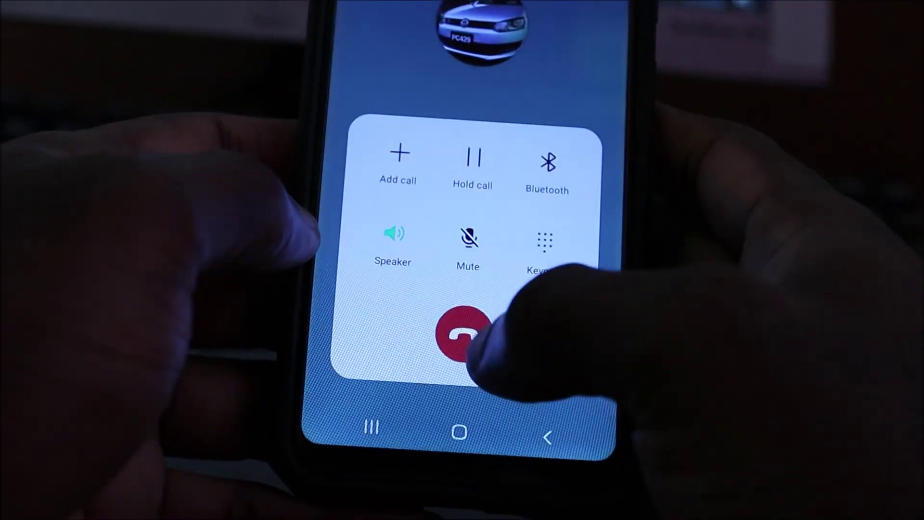
pyautogui.click(449, 296)
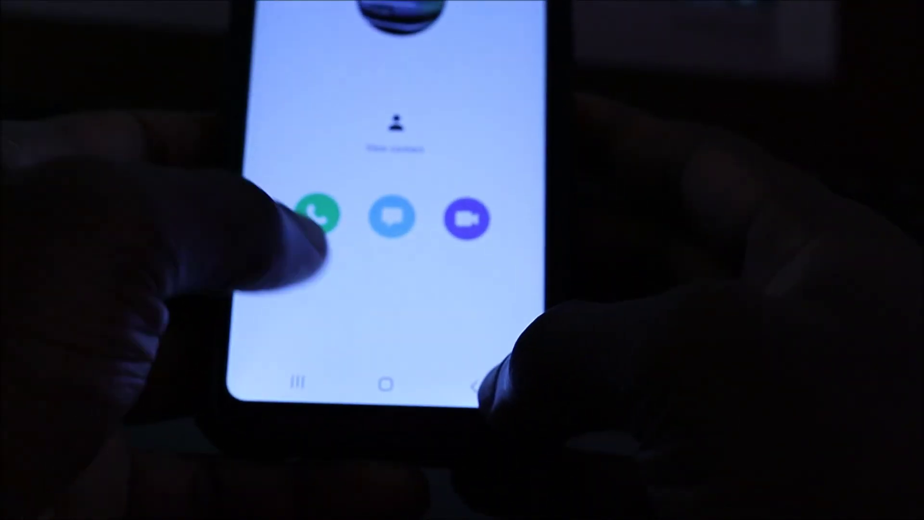
pyautogui.moveTo(318, 286); pyautogui.dragTo(249, 124)
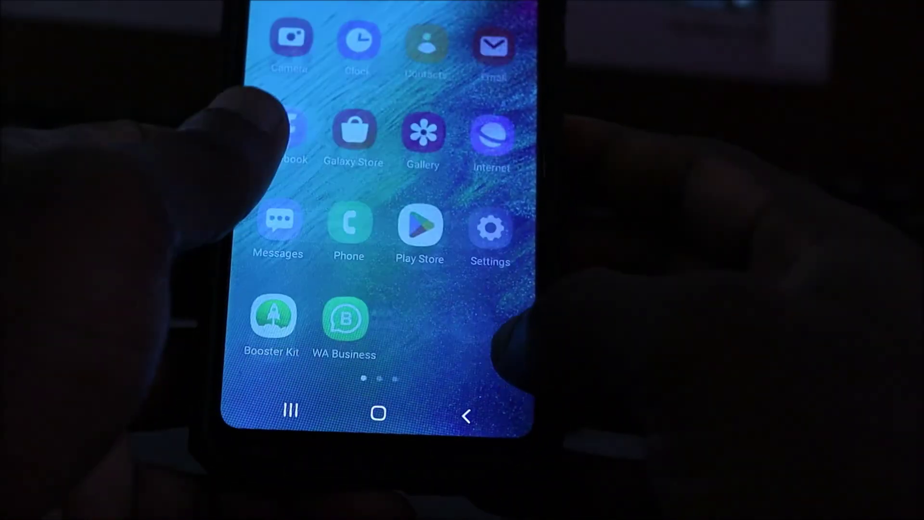